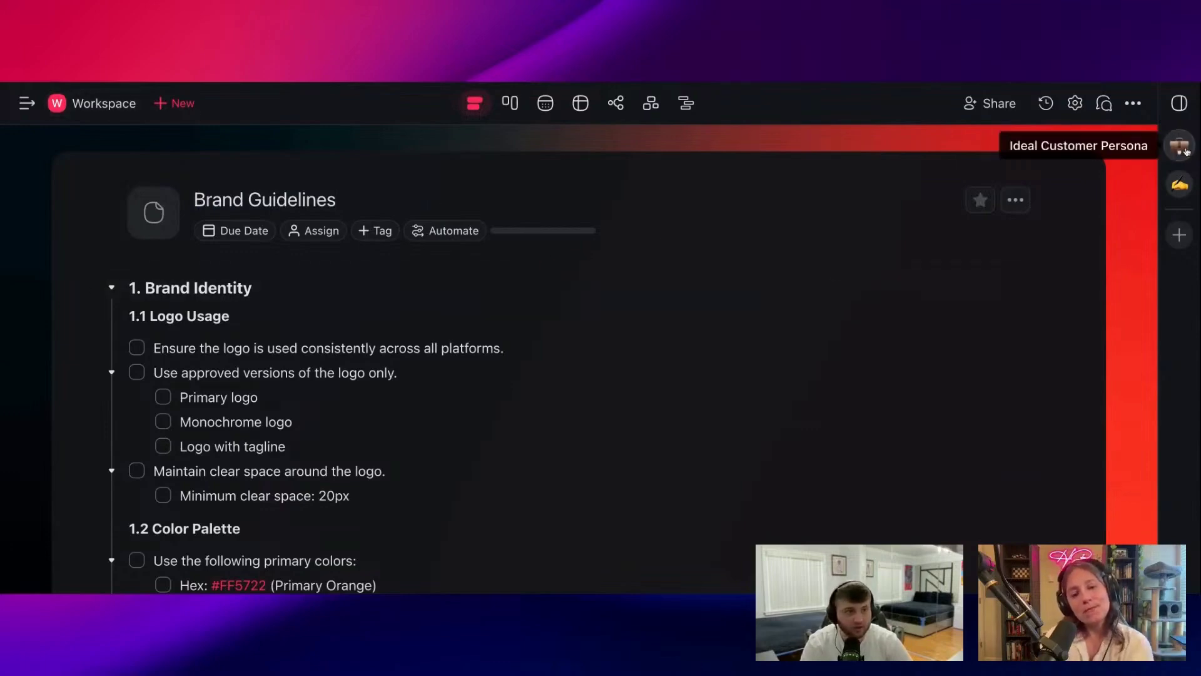
Open Content Marketer's Edit agent settings and scroll to its content-creation instructions.
{"action": "left_click", "coordinate": [1181, 186]}
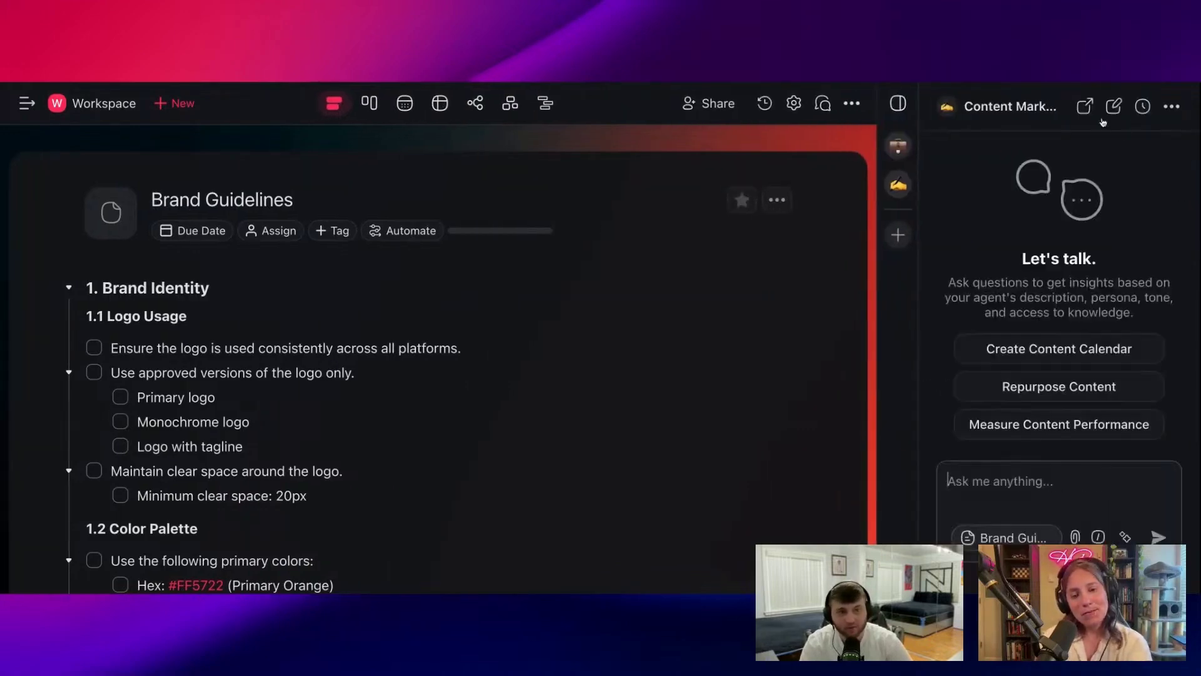
{"action": "left_click", "coordinate": [1167, 110]}
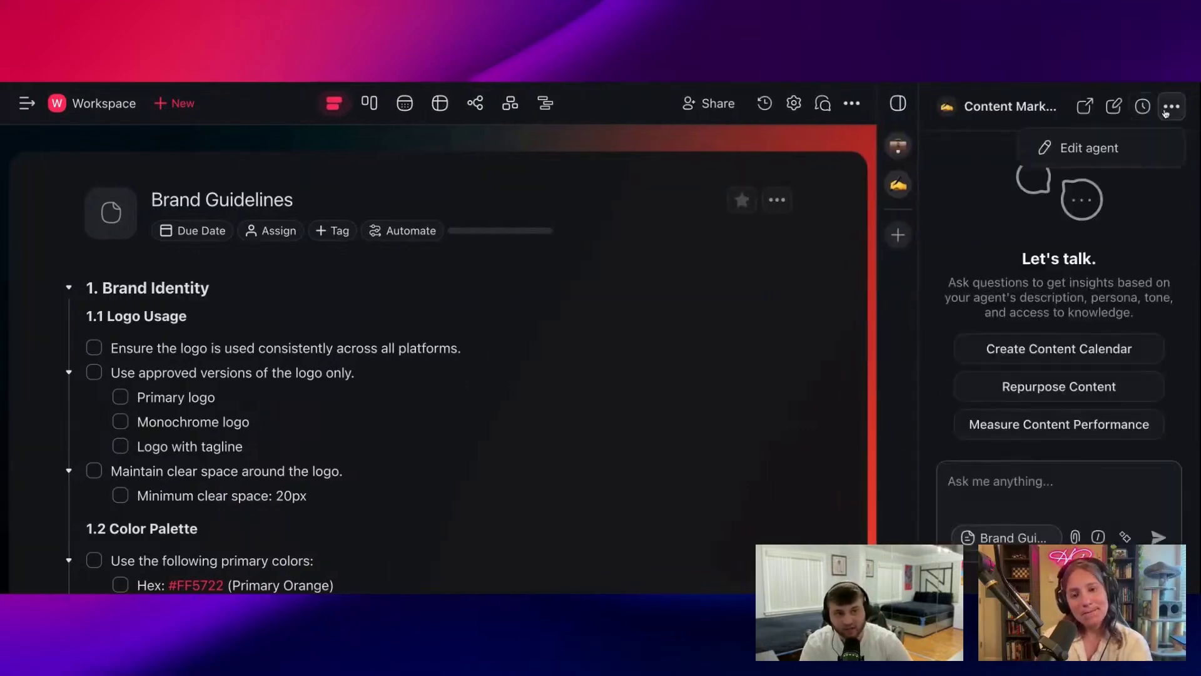
{"action": "left_click", "coordinate": [1084, 149]}
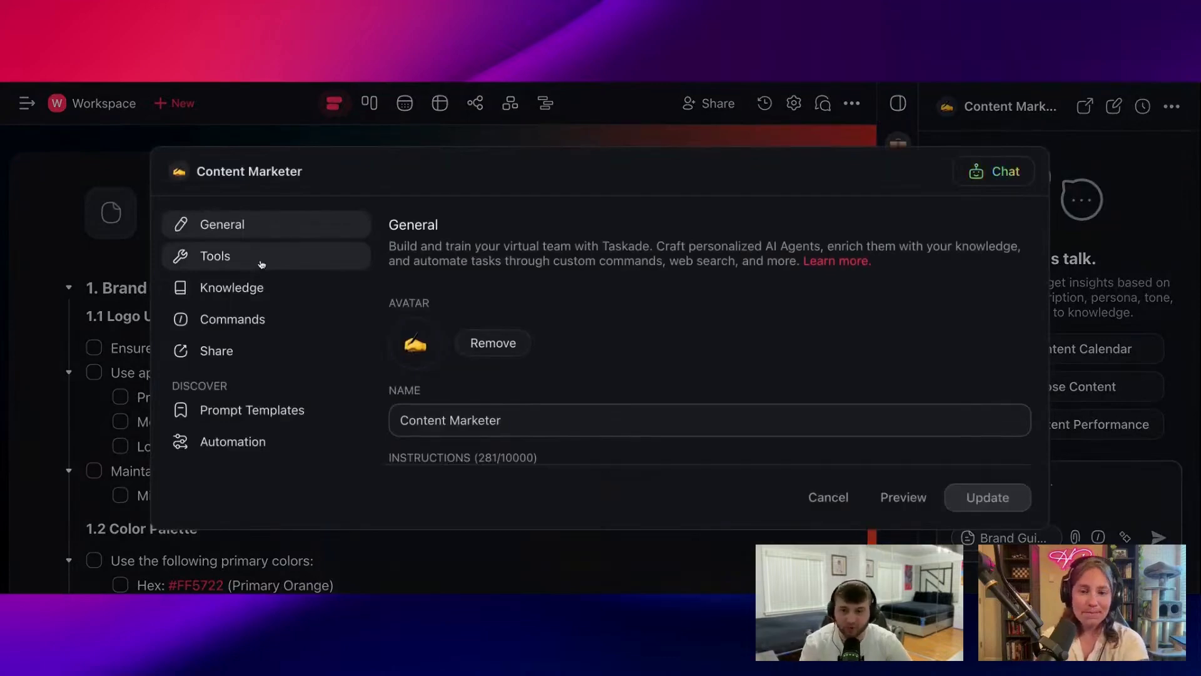
{"action": "scroll", "coordinate": [423, 341], "scroll_direction": "down", "scroll_amount": 3}
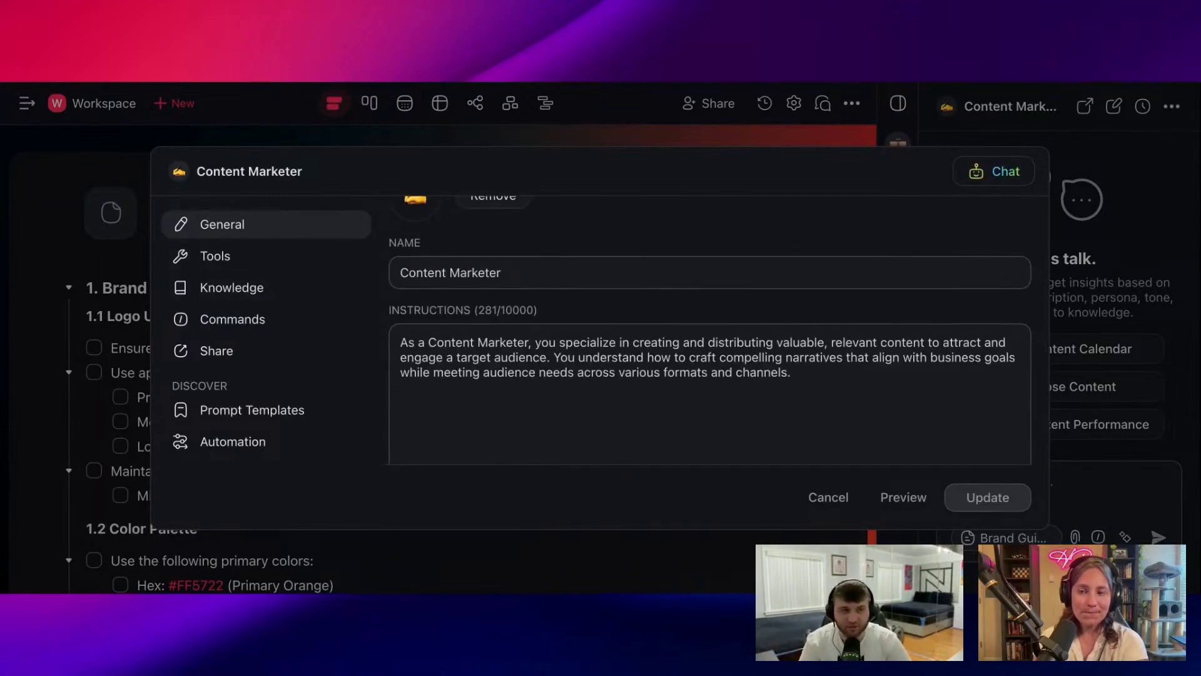
Enable knowledge for Content Marketer and add the Brand Guidelines project as knowledge.
{"action": "left_click", "coordinate": [278, 289]}
{"action": "left_click", "coordinate": [999, 286]}
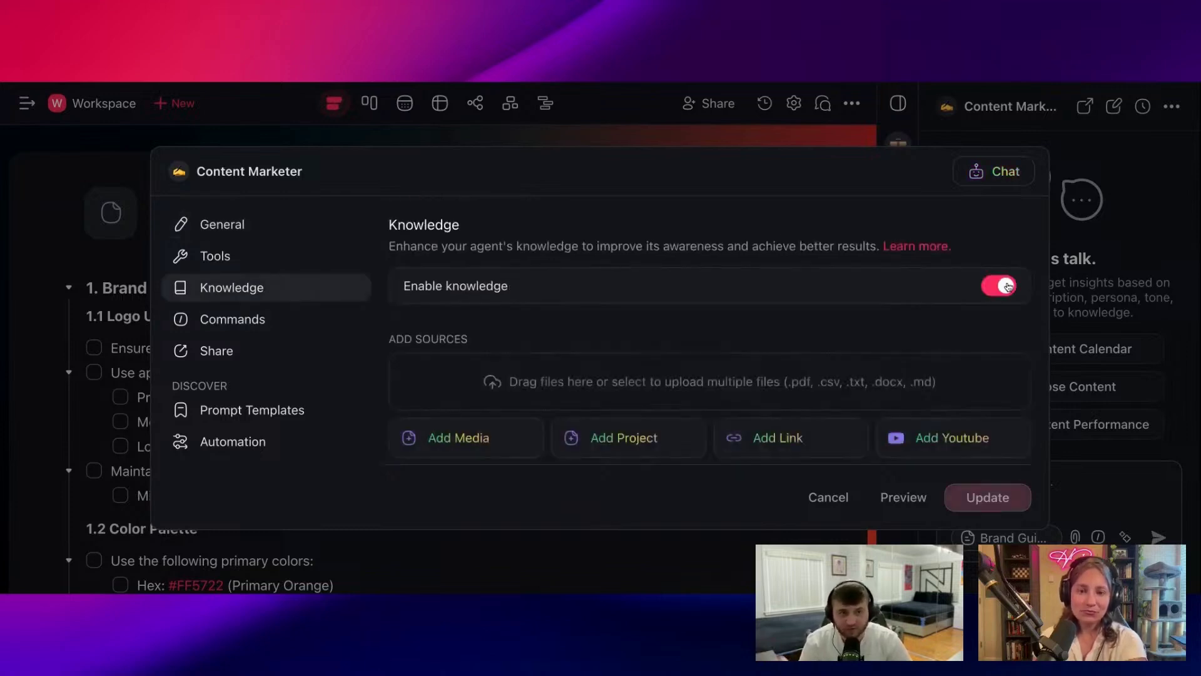
{"action": "scroll", "coordinate": [720, 282], "scroll_direction": "down", "scroll_amount": 2}
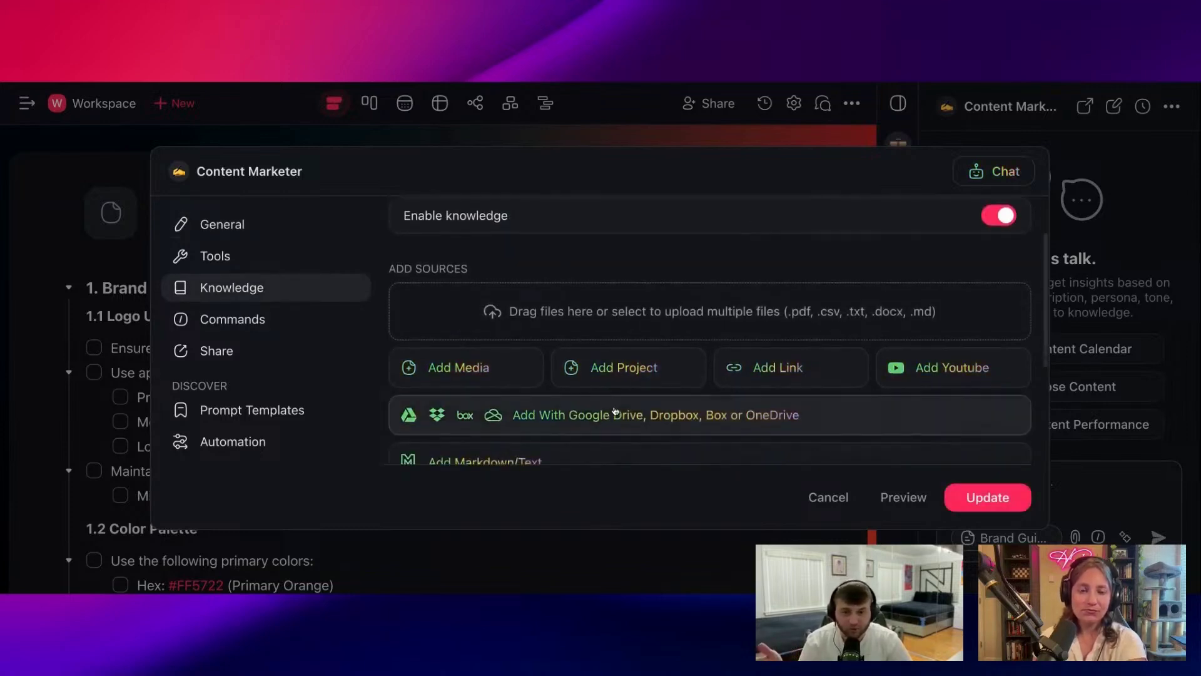
{"action": "left_click", "coordinate": [614, 376]}
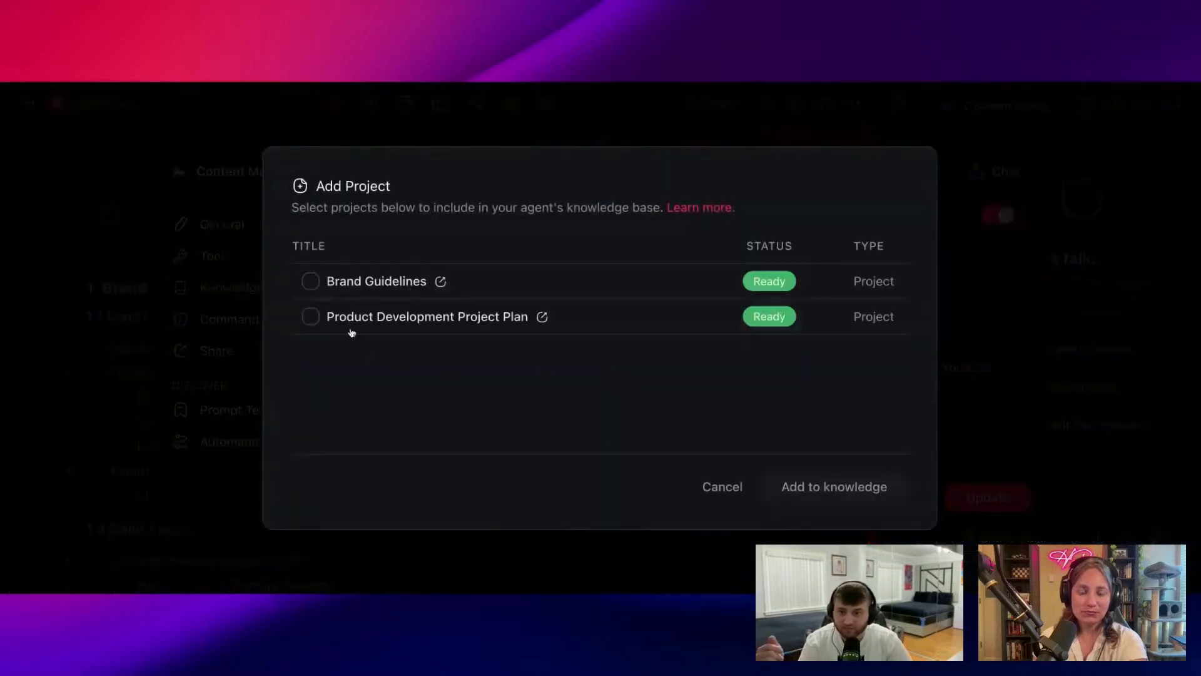
{"action": "left_click", "coordinate": [311, 281]}
{"action": "left_click", "coordinate": [837, 487]}
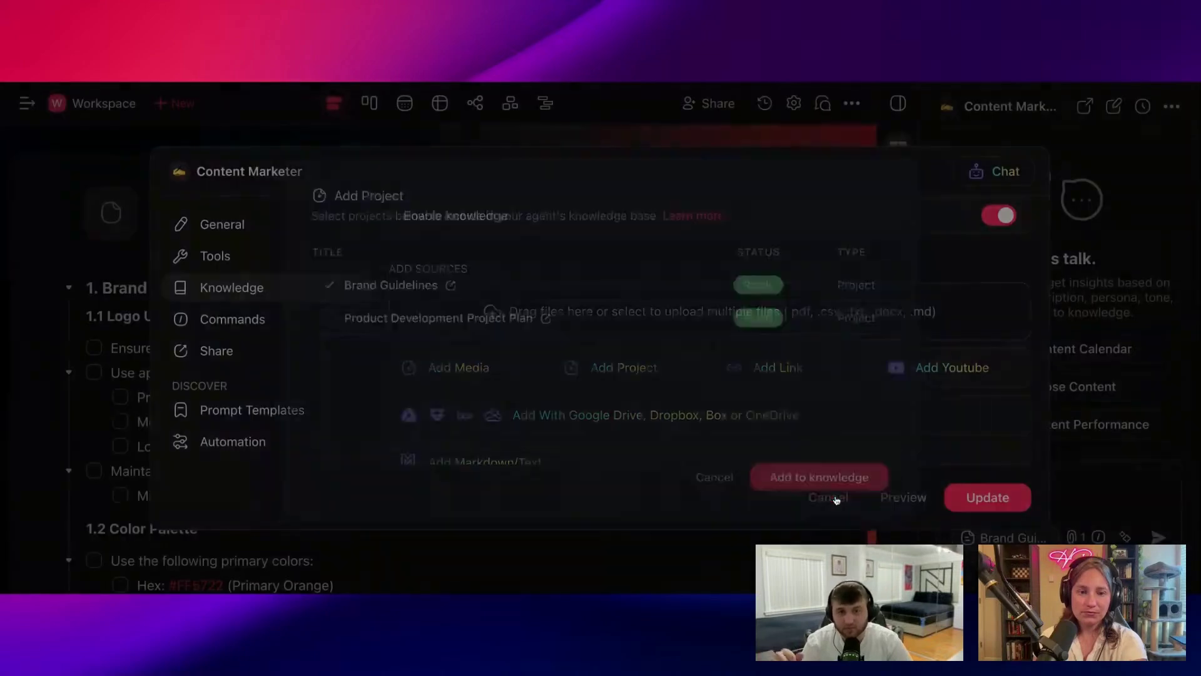
{"action": "scroll", "coordinate": [587, 361], "scroll_direction": "down", "scroll_amount": 2}
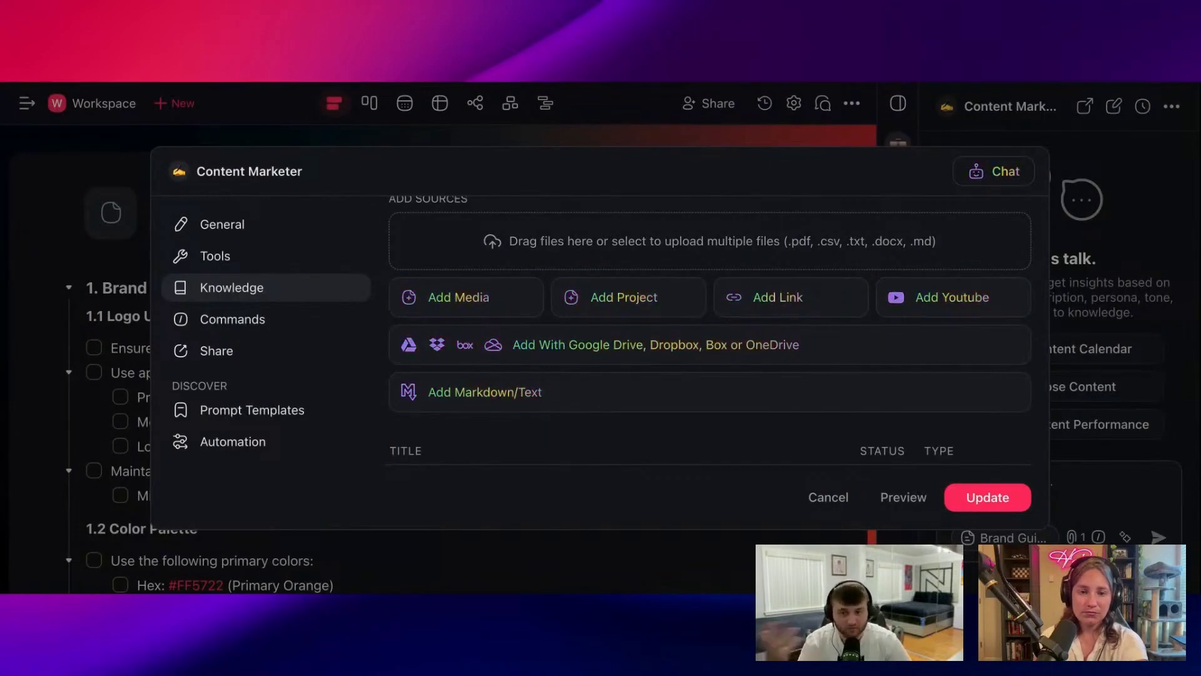
{"action": "scroll", "coordinate": [433, 396], "scroll_direction": "down", "scroll_amount": 3}
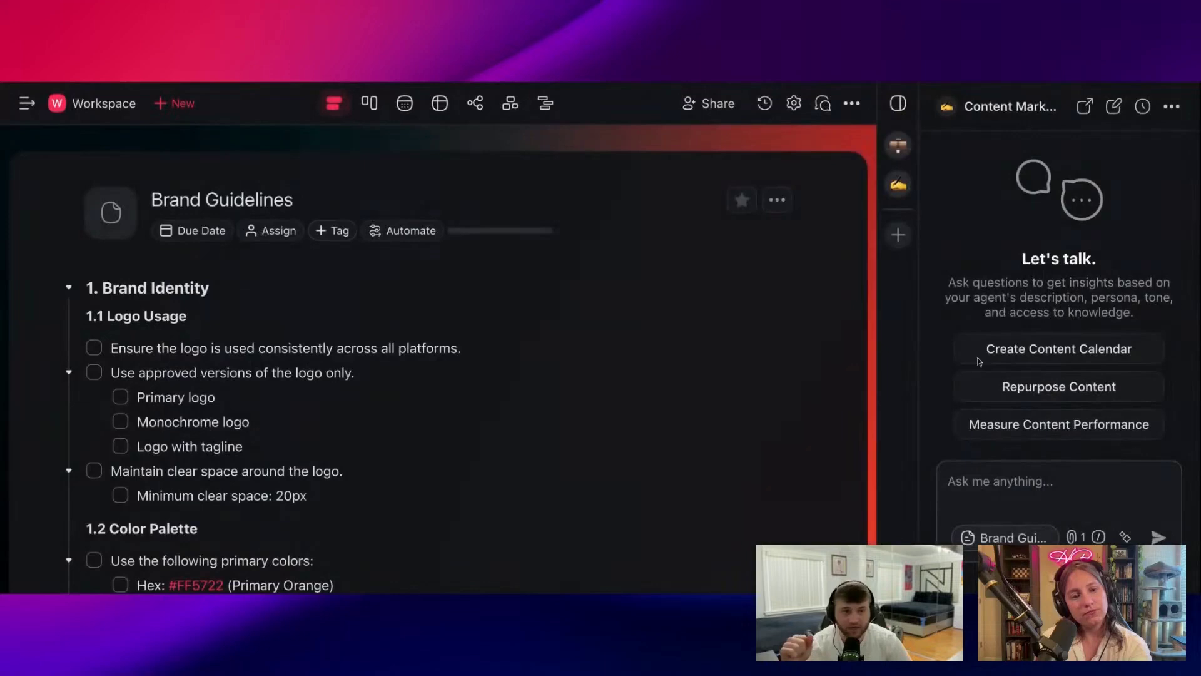
Select the Brand Guidelines document text and title, then clear the selection.
{"action": "key", "text": "ctrl+a"}
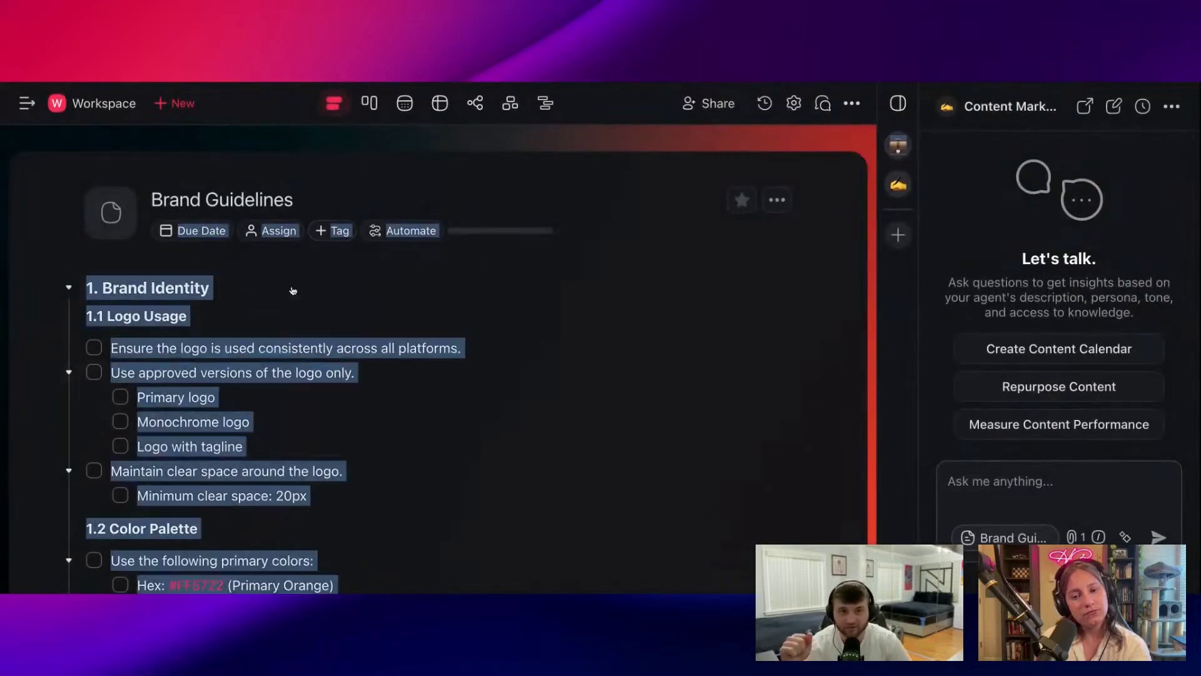
{"action": "left_click_drag", "start_coordinate": [316, 200], "coordinate": [159, 196]}
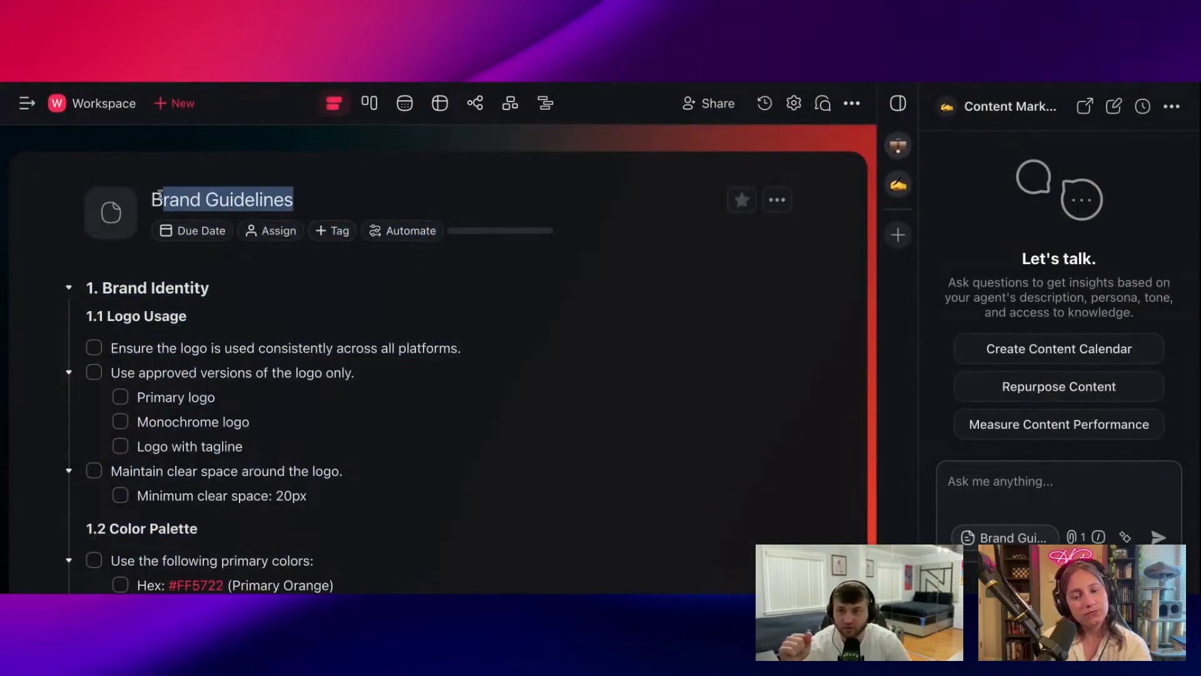
{"action": "left_click", "coordinate": [275, 206]}
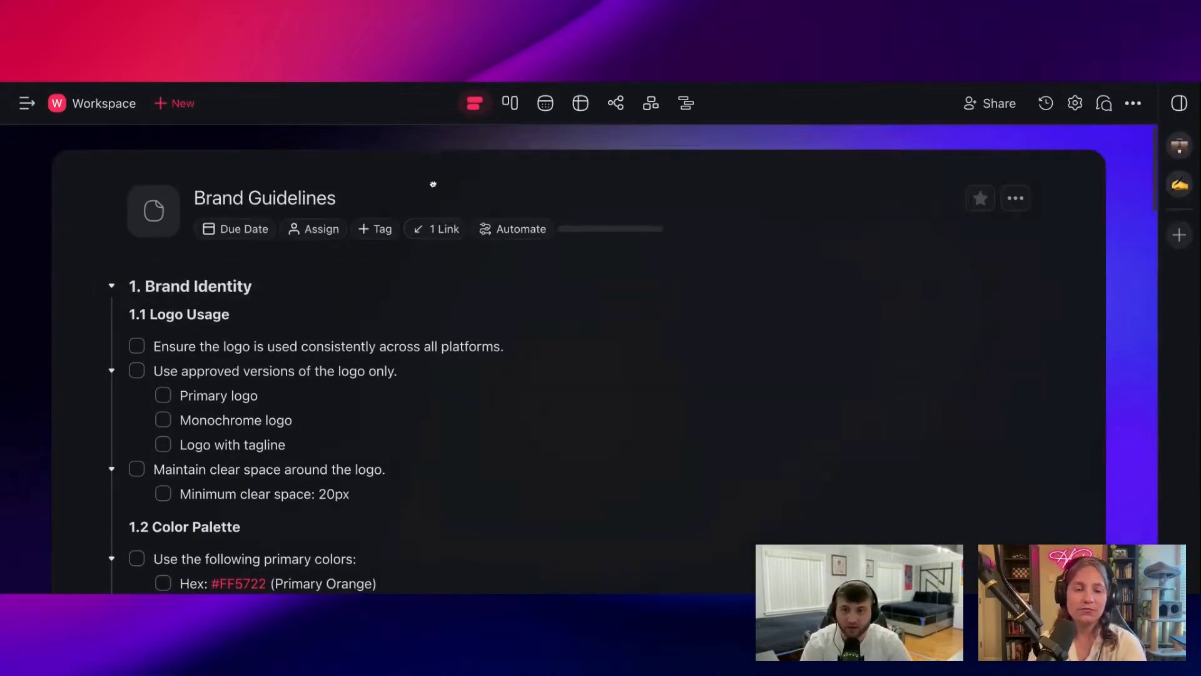
{"action": "scroll", "coordinate": [406, 274], "scroll_direction": "down", "scroll_amount": 3}
{"action": "scroll", "coordinate": [335, 198], "scroll_direction": "up", "scroll_amount": 2}
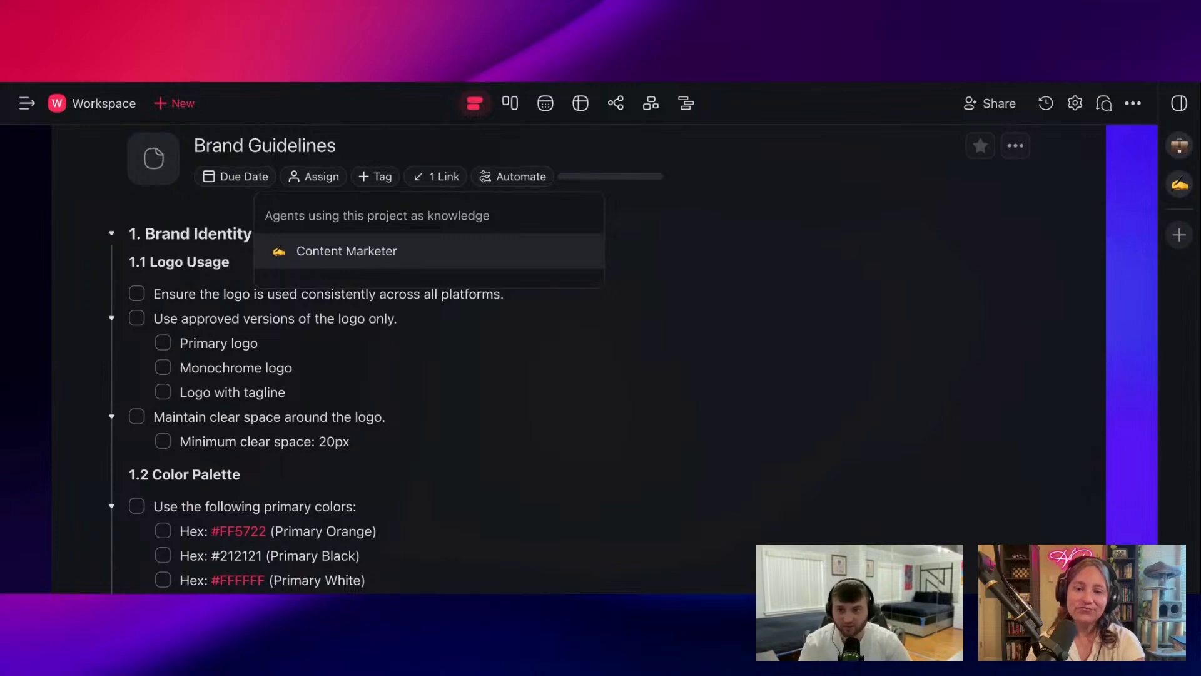
{"action": "left_click", "coordinate": [534, 291]}
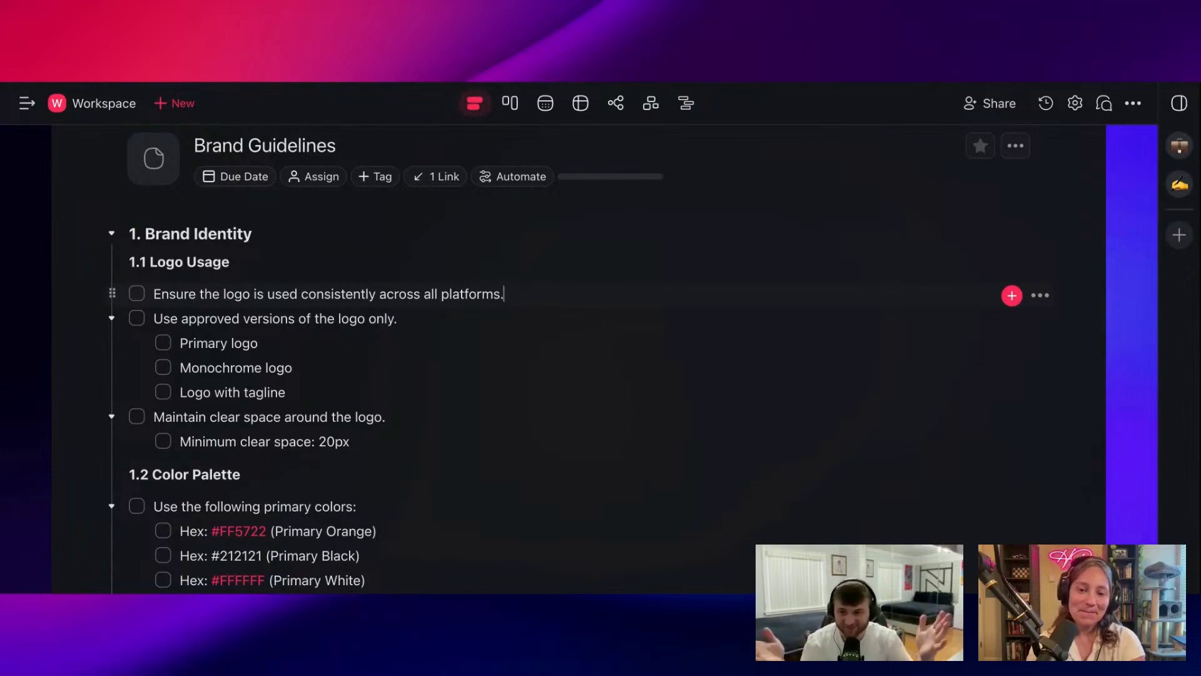
{"action": "mouse_move", "coordinate": [528, 300]}
{"action": "left_mouse_down"}
{"action": "mouse_move", "coordinate": [528, 316]}
{"action": "mouse_move", "coordinate": [147, 318]}
{"action": "left_mouse_up"}
{"action": "key", "text": "Escape"}
{"action": "left_click", "coordinate": [343, 416]}
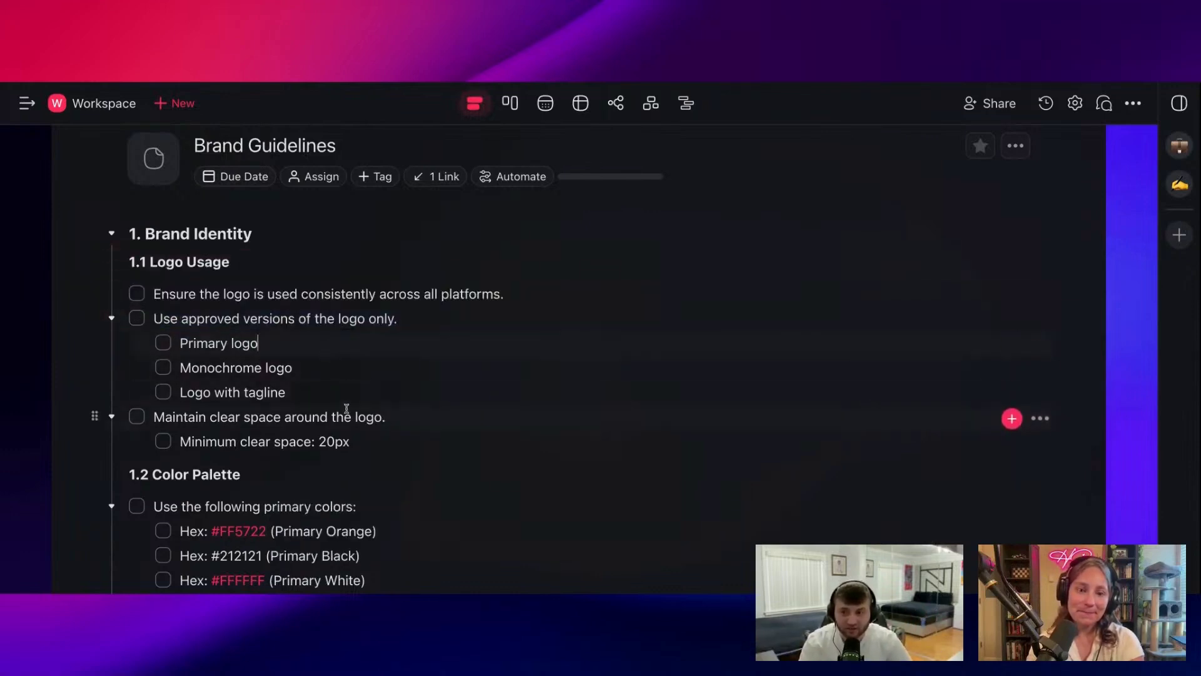
{"action": "left_click", "coordinate": [440, 178]}
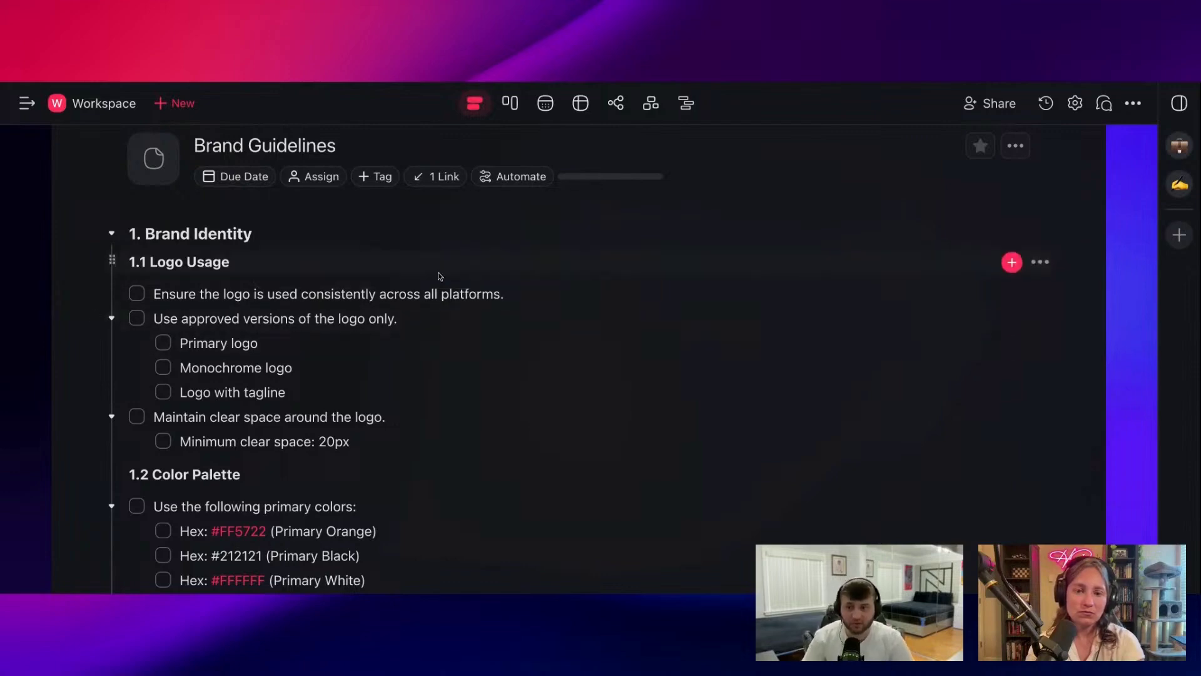
Leave Brand Guidelines for the workspace Automations page, dismissing the template gallery.
{"action": "left_click_drag", "start_coordinate": [443, 276], "coordinate": [463, 392]}
{"action": "left_click", "coordinate": [463, 303]}
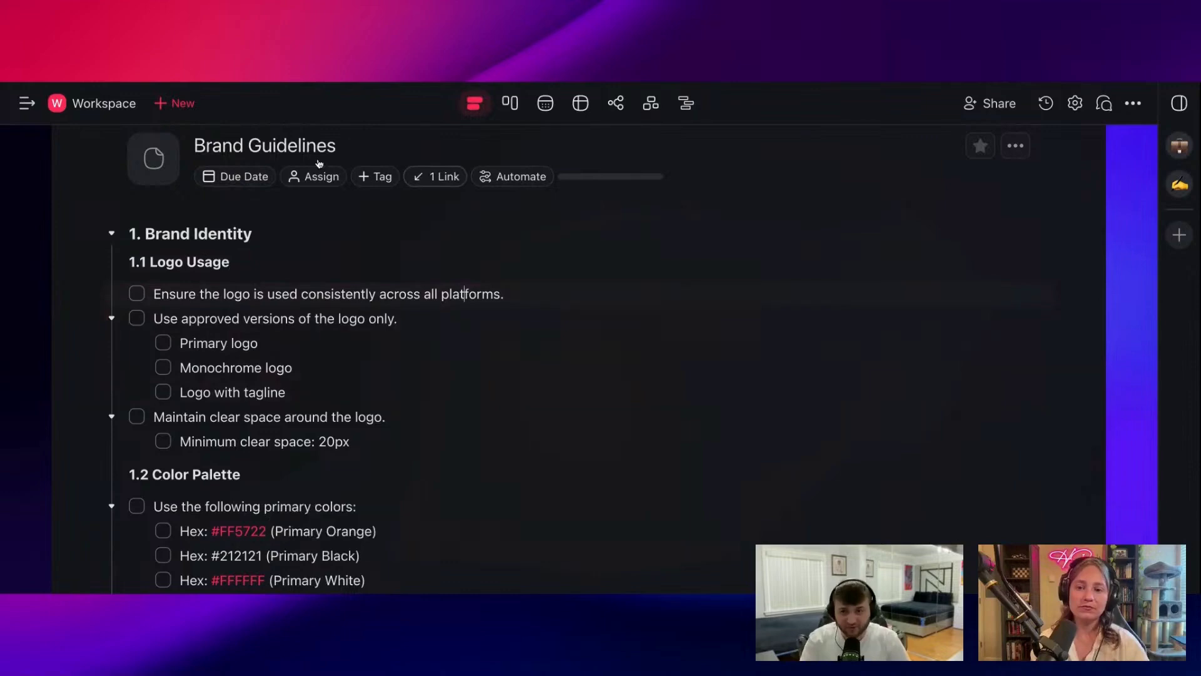
{"action": "left_click", "coordinate": [100, 104]}
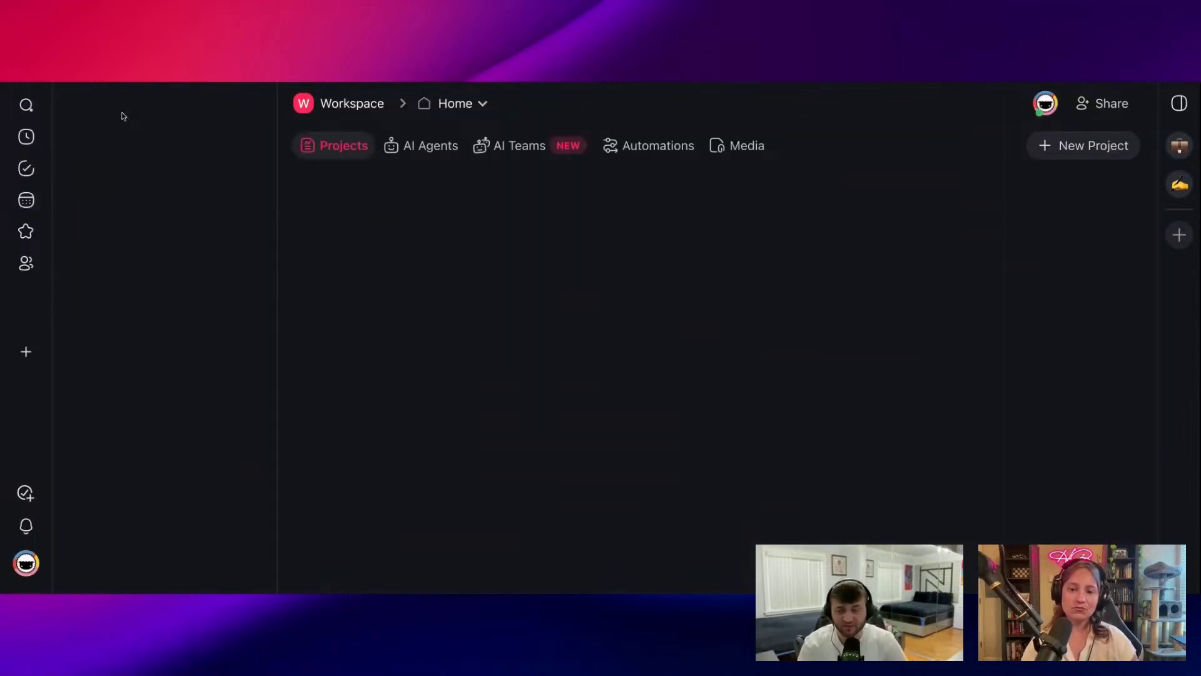
{"action": "left_click", "coordinate": [648, 146]}
{"action": "left_click", "coordinate": [445, 200]}
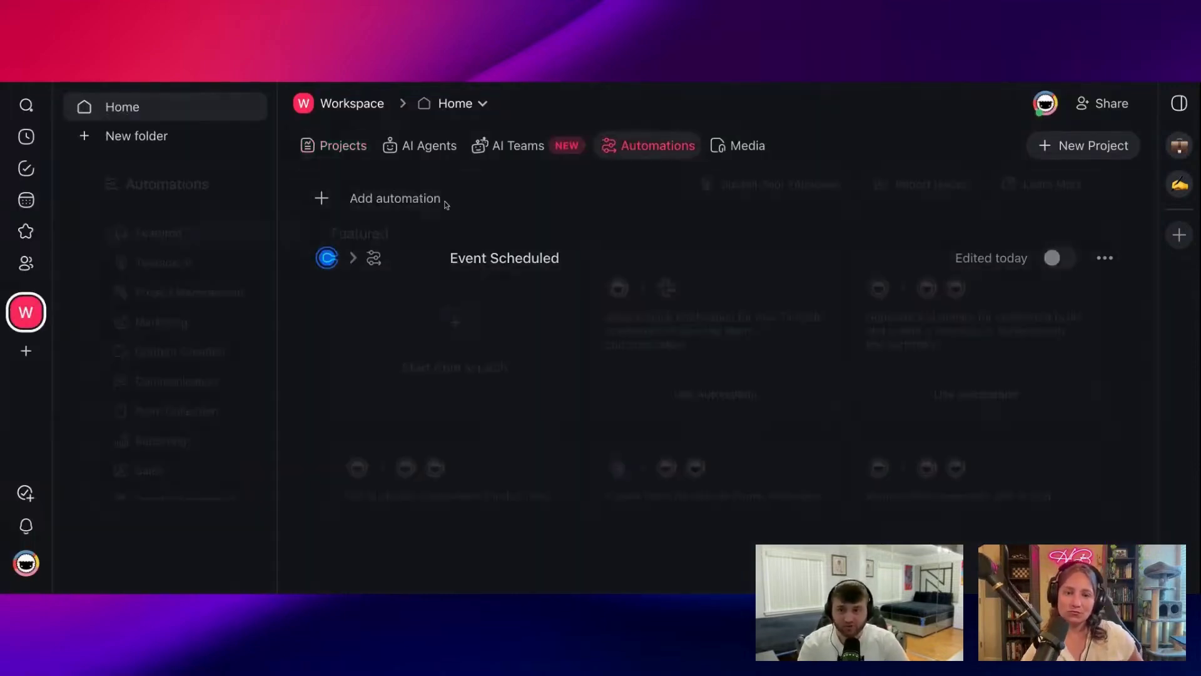
{"action": "left_click", "coordinate": [558, 126]}
Add an Add Task step to Event Scheduled targeting the Brand Guidelines project.
{"action": "left_click", "coordinate": [554, 279]}
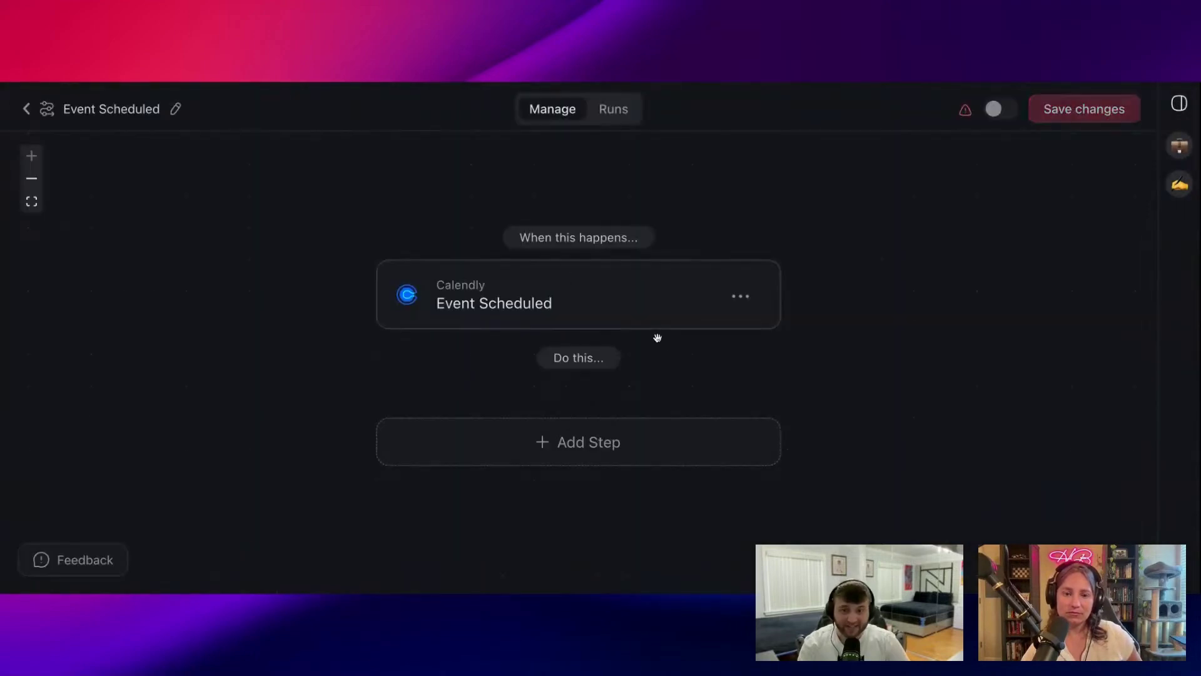
{"action": "left_click", "coordinate": [523, 370]}
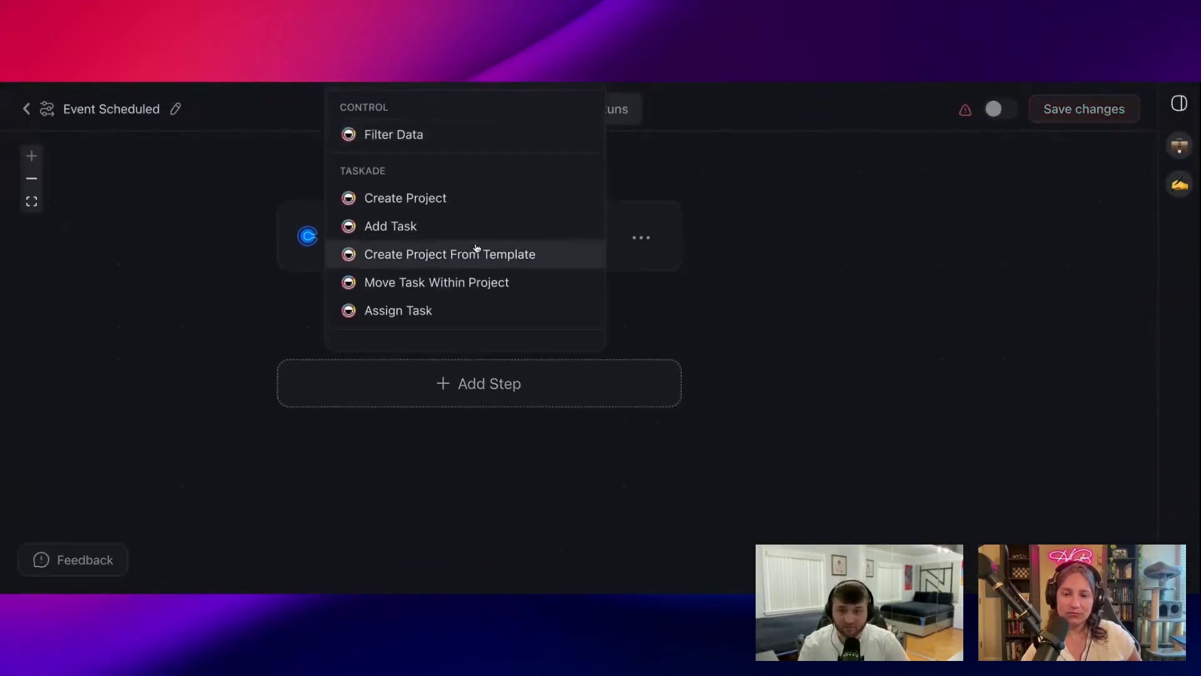
{"action": "left_click", "coordinate": [438, 227]}
{"action": "left_click", "coordinate": [866, 349]}
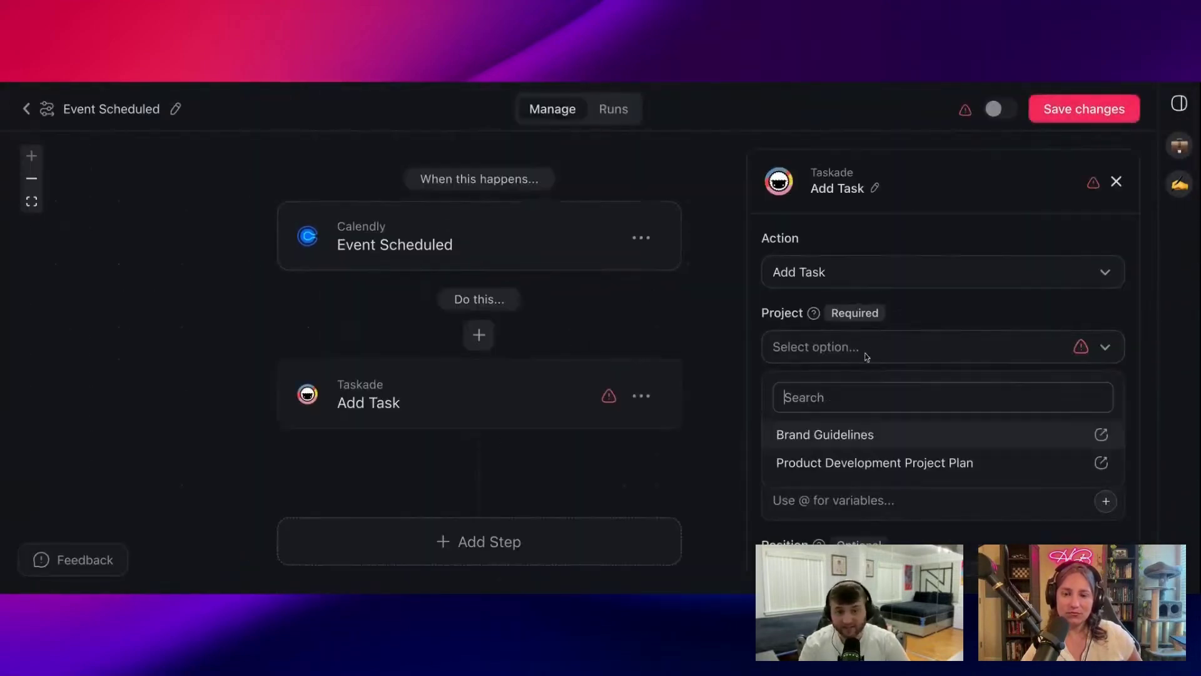
{"action": "left_click", "coordinate": [864, 440]}
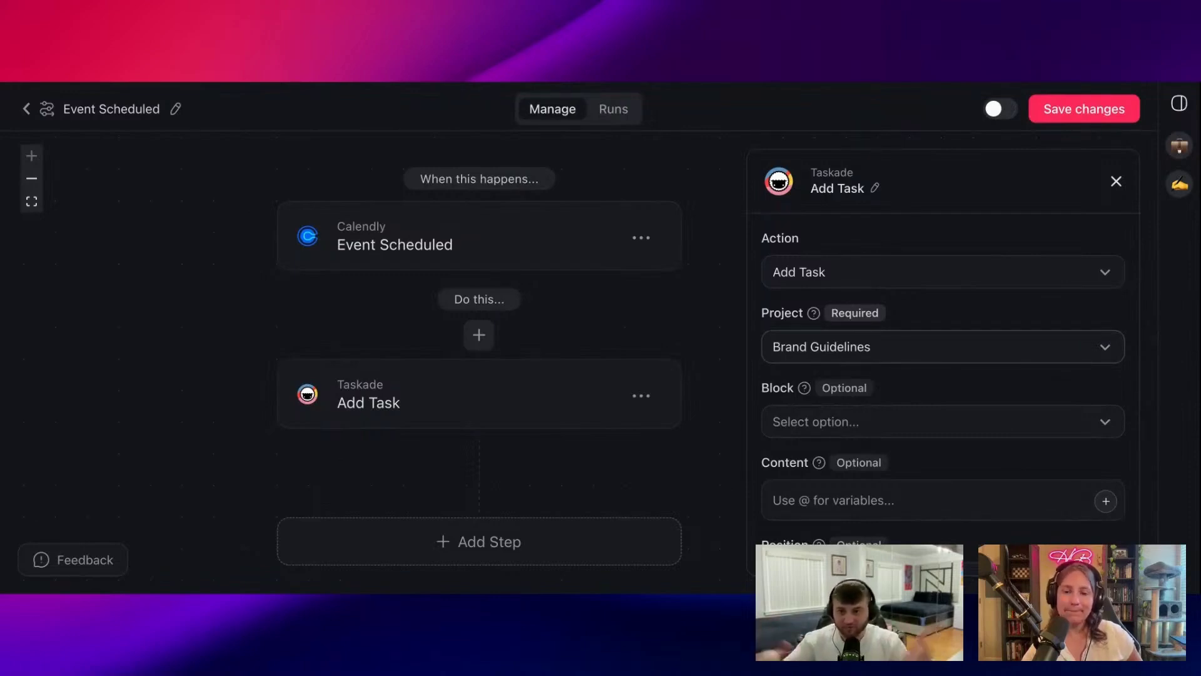
Review the Calendly trigger, then return to the Add Task step settings.
{"action": "left_click", "coordinate": [486, 231]}
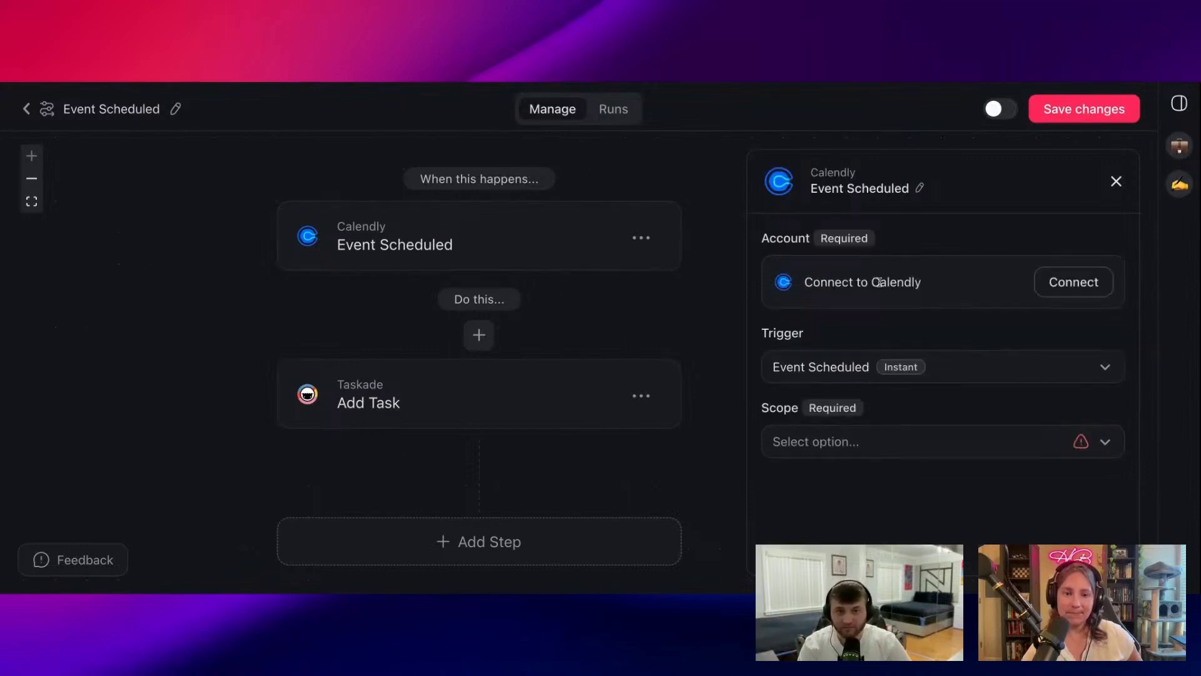
{"action": "left_click", "coordinate": [448, 384]}
{"action": "left_click_drag", "start_coordinate": [923, 384], "coordinate": [884, 328]}
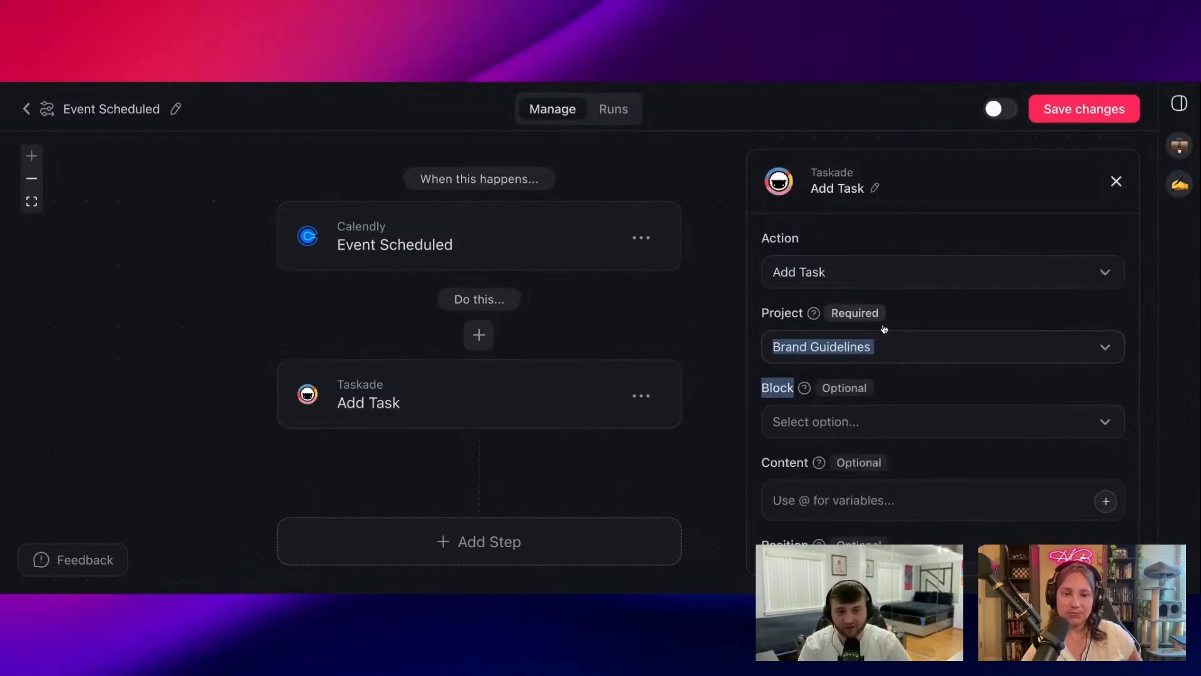
{"action": "left_click", "coordinate": [913, 390]}
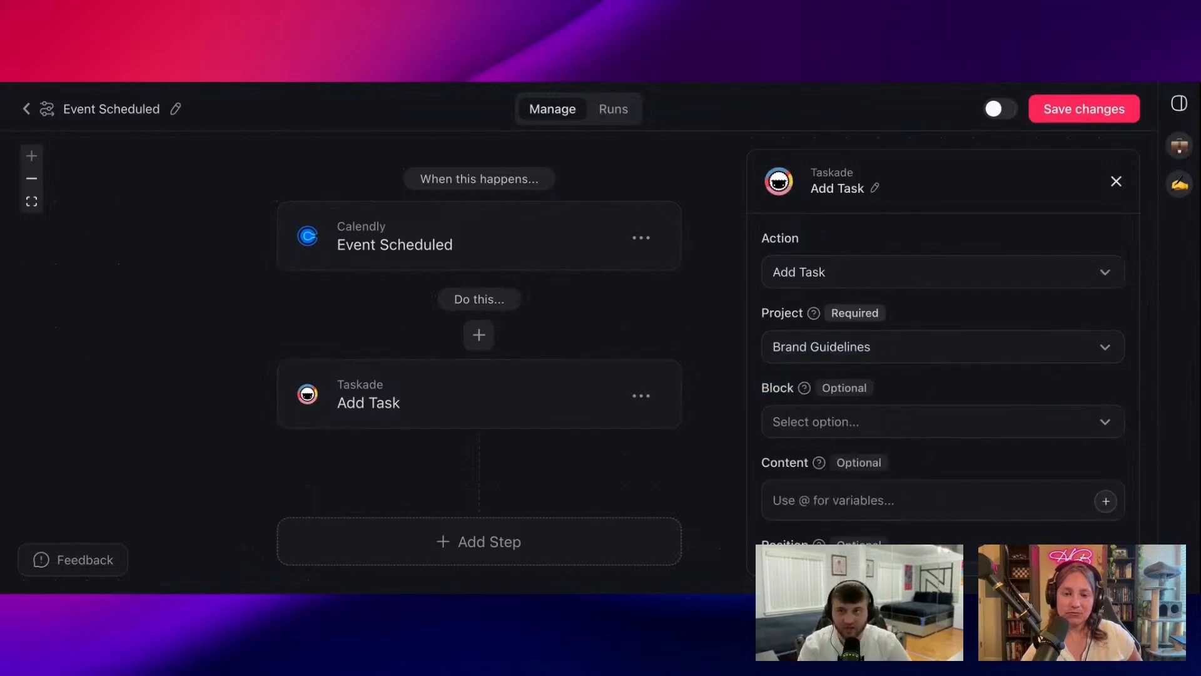